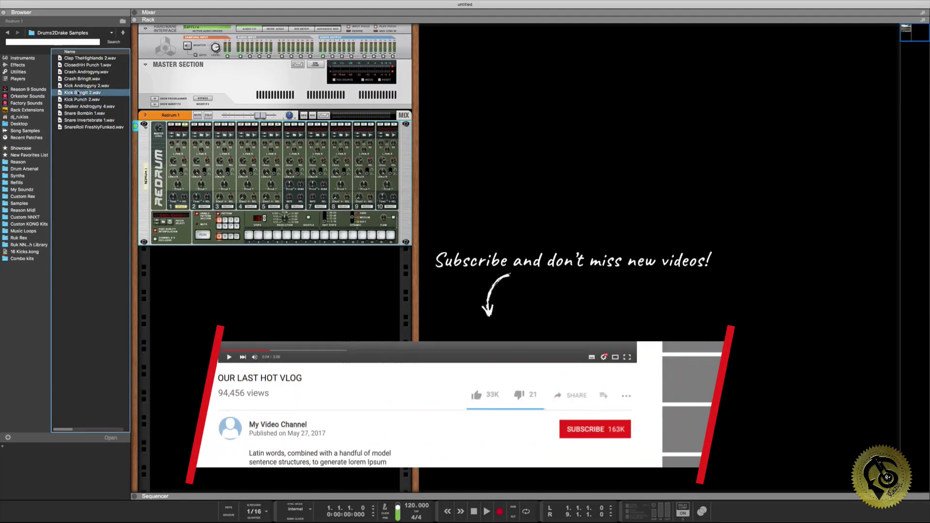
Audition the kick samples, then load Kick BringIt 2.wav into drum channel 1 and Snare Bombin 1.wav into channel 6
click(77, 92)
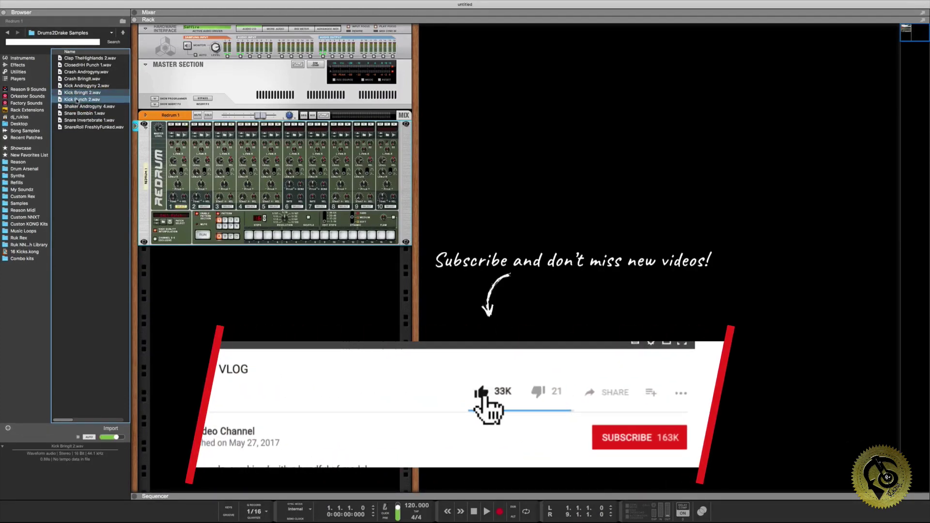
click(78, 99)
click(79, 86)
click(78, 93)
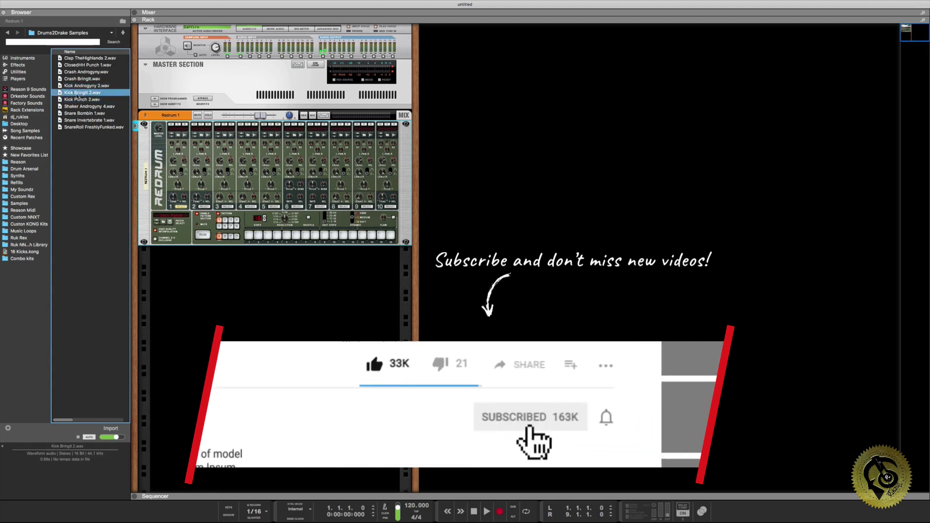
drag(76, 94, 169, 169)
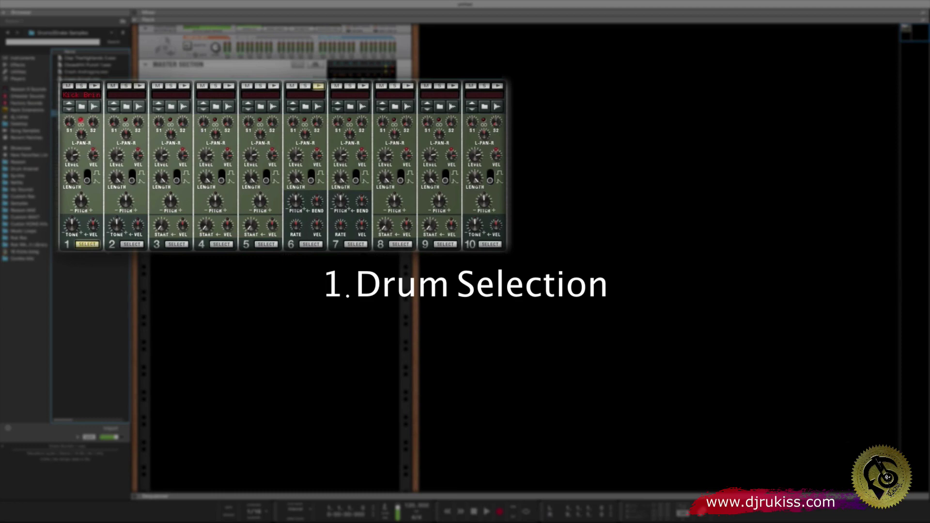
drag(111, 113, 325, 195)
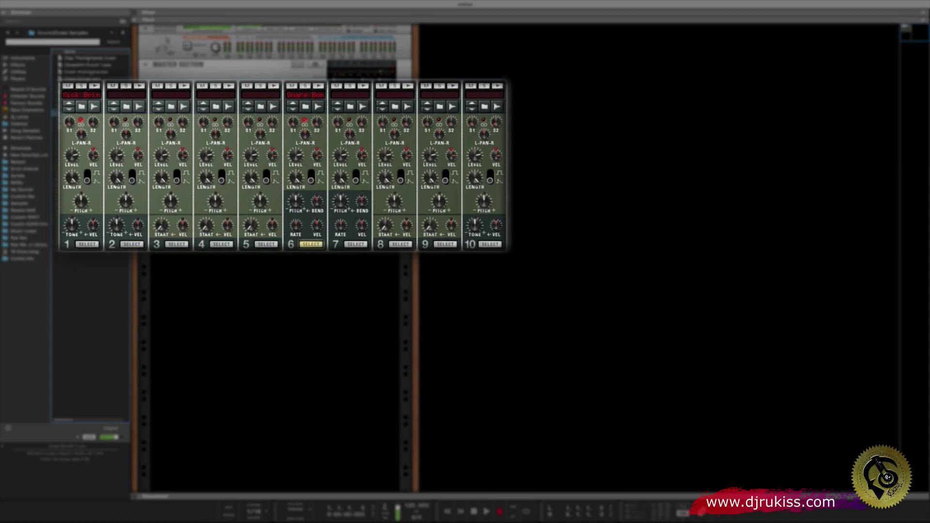
Audition the Kick Punch 2.wav, Crash BringIt.wav and Crash Androgyny.wav samples
click(80, 99)
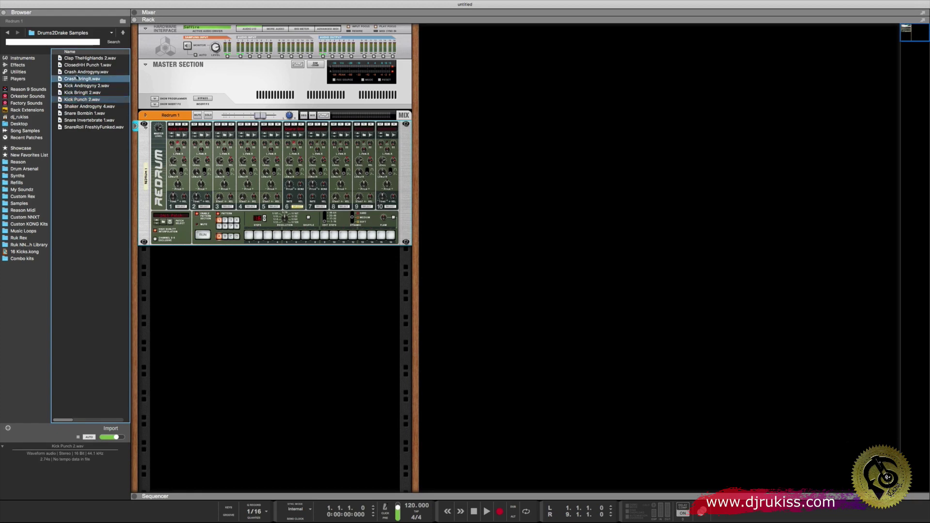
click(76, 78)
key(Up)
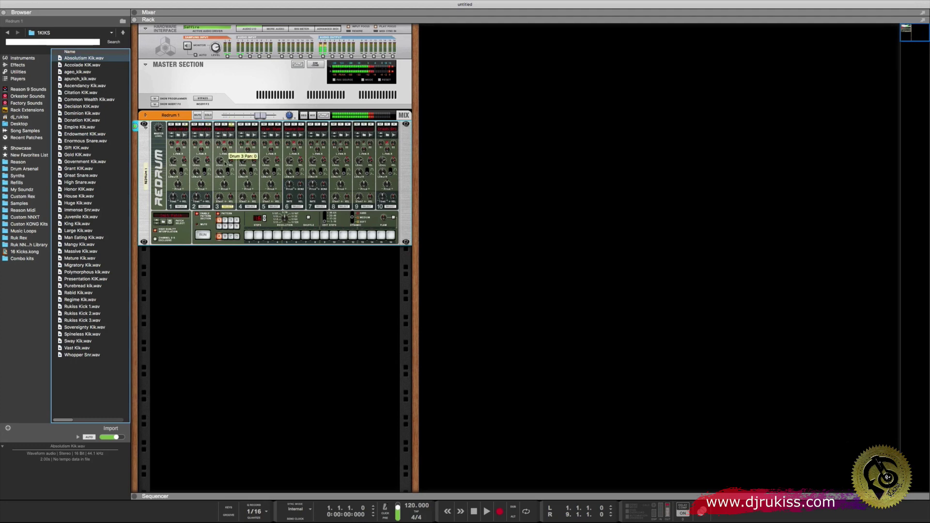
Lower drum 3's level and adjust its pitch, with decay/gate mode 1 set on drums 3 and 1
click(221, 164)
drag(220, 167, 220, 168)
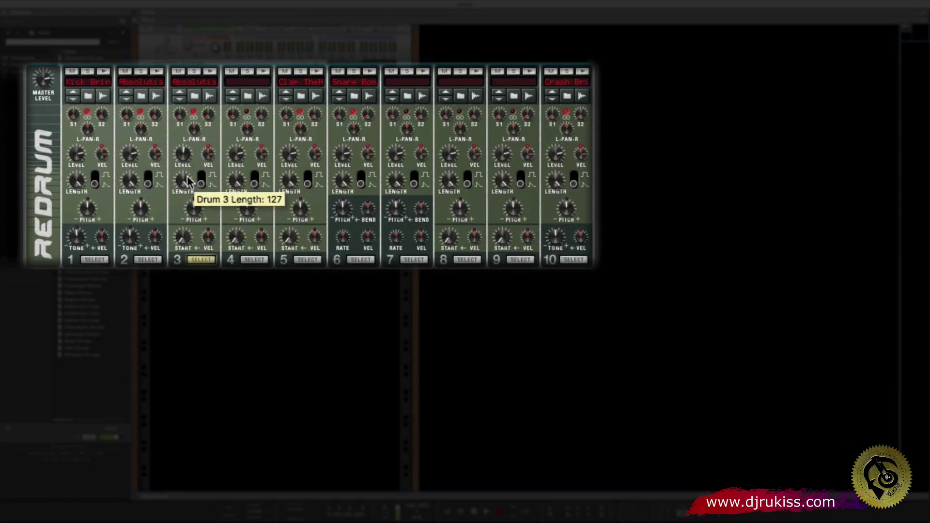
click(205, 184)
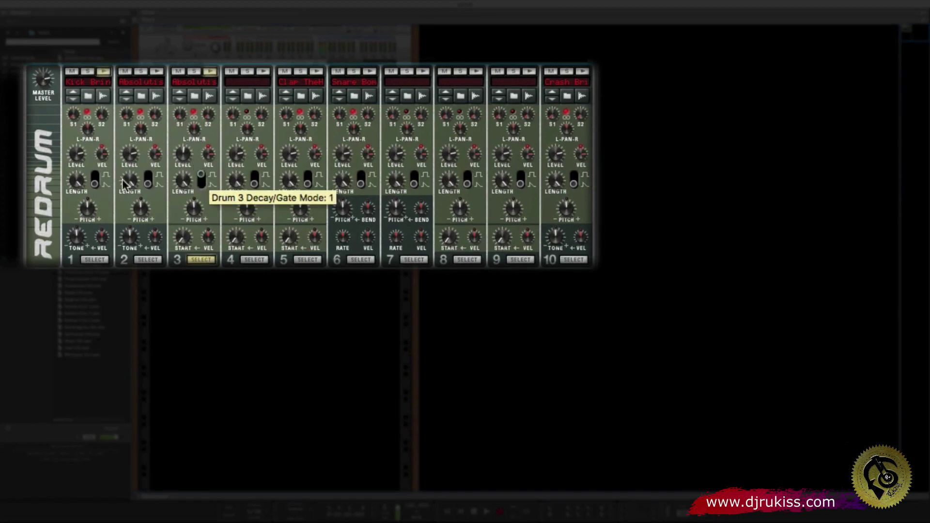
click(93, 177)
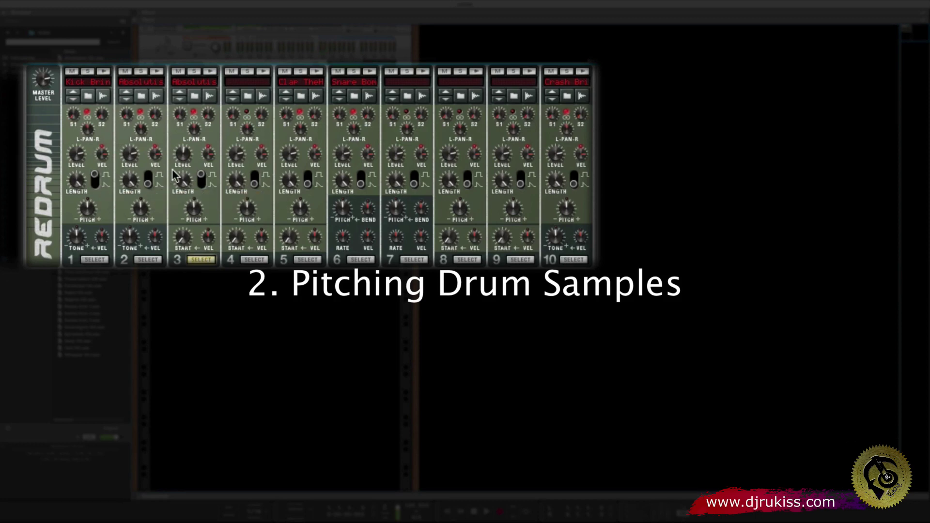
drag(194, 210, 192, 212)
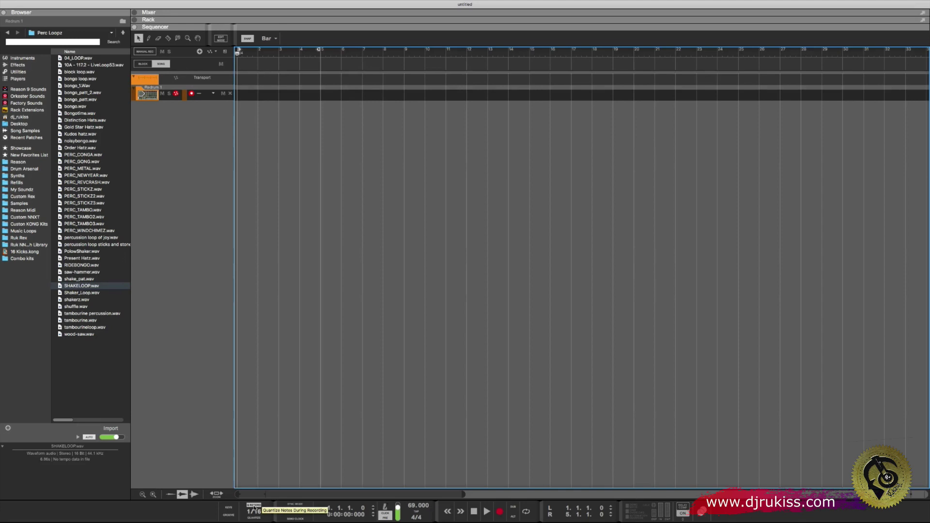
Record a drum pattern on the Redrum track from bar 1 and overdub more hits over the four-bar loop
key(super+Return)
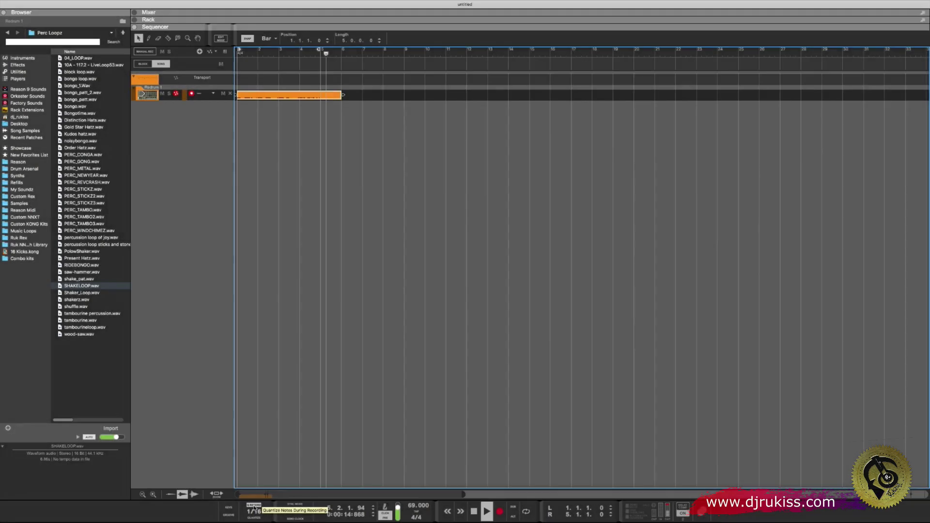
key(space)
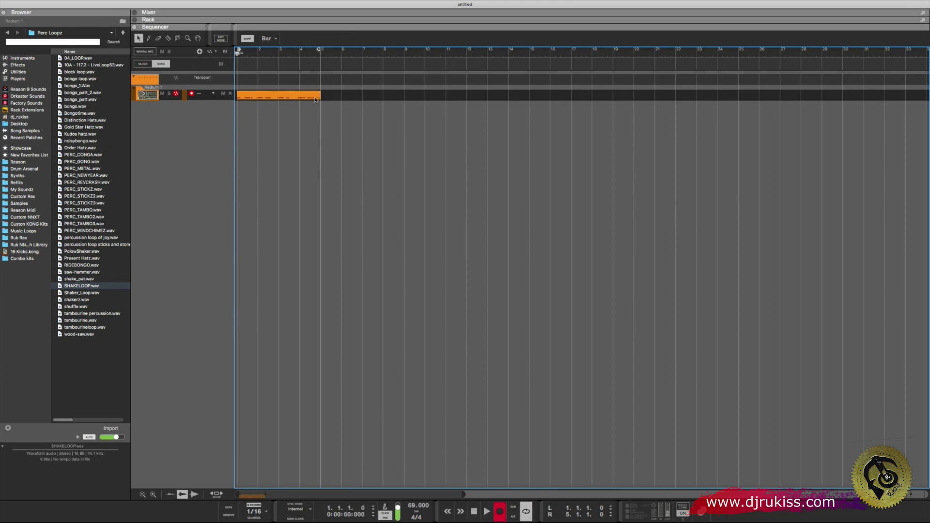
click(315, 99)
key(space)
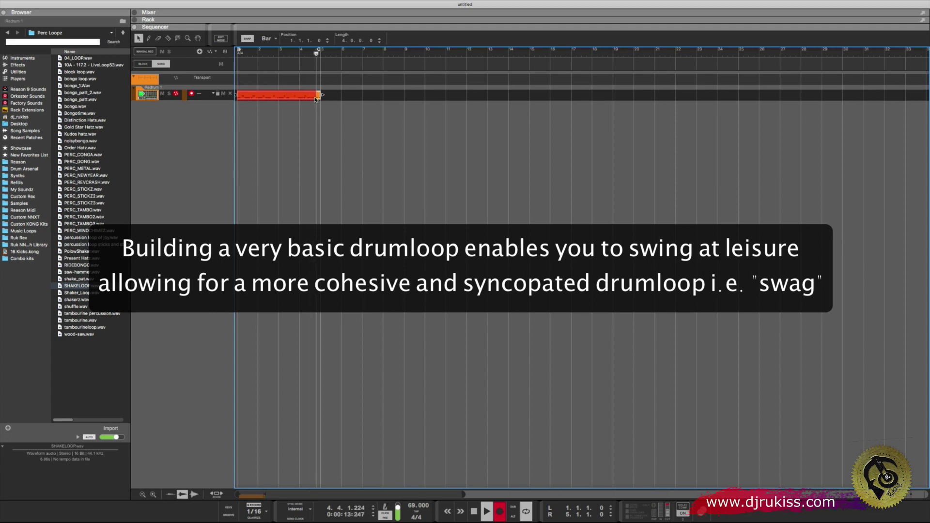
key(super+Return)
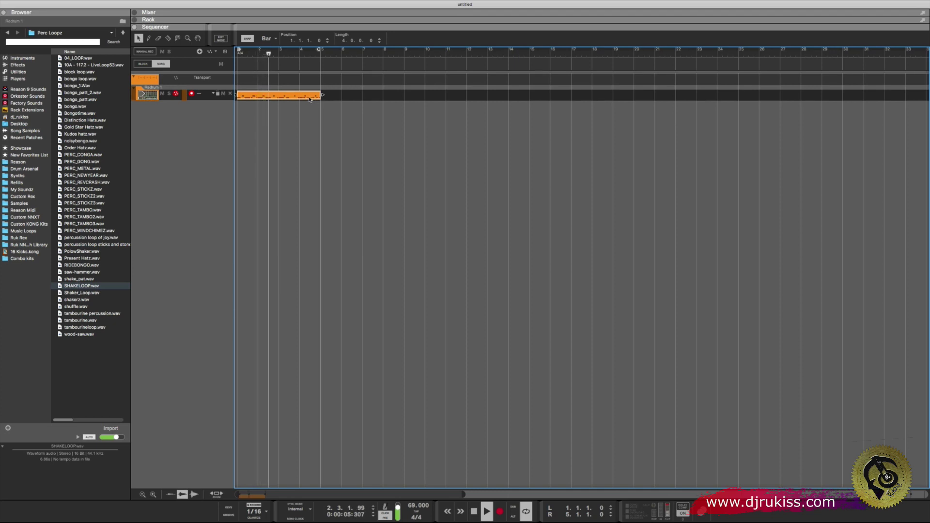
Return to the song start and overdub another pass on the Redrum clip, stopping and rewinding at the end
key(shift+Return)
key(shift+Return)
key(super+Return)
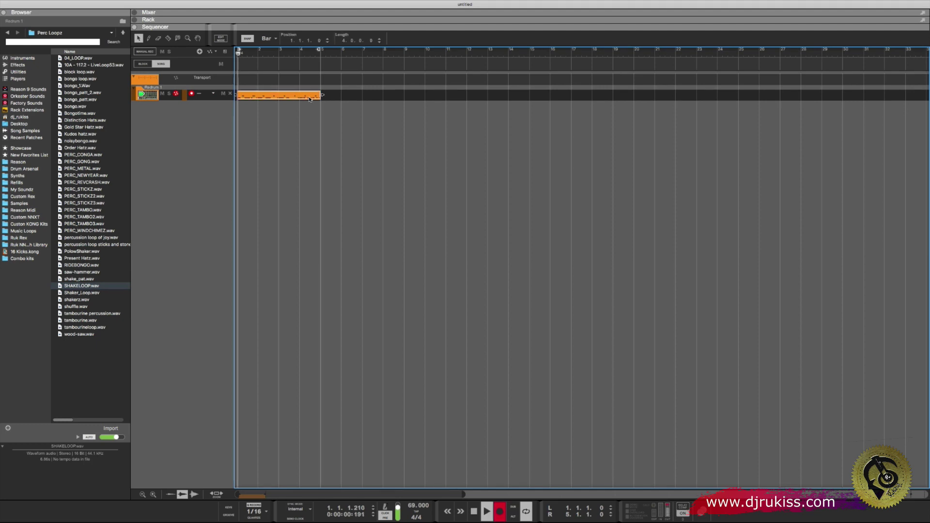
key(space)
key(shift+Return)
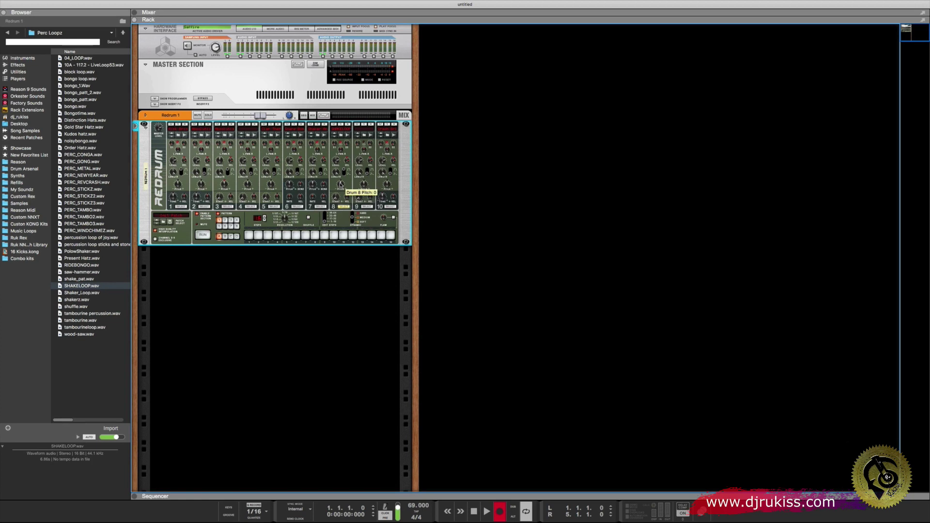
Lower drum 10's level during playback and overdub its crash hit at the start of the four-bar loop
key(space)
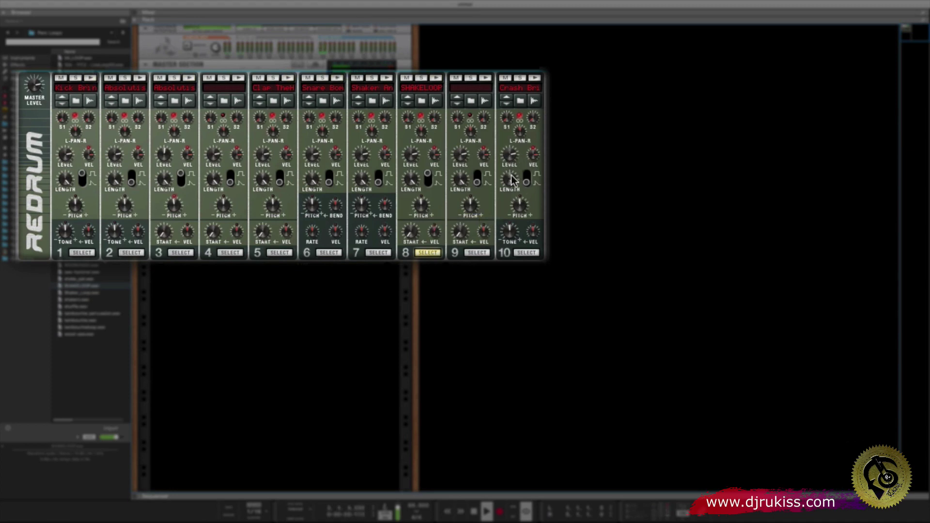
drag(512, 156, 509, 162)
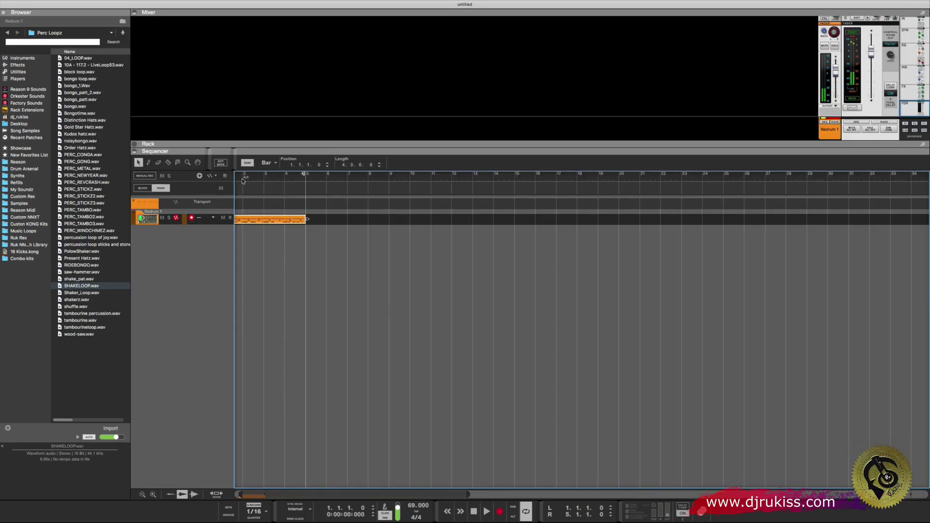
key(super+Return)
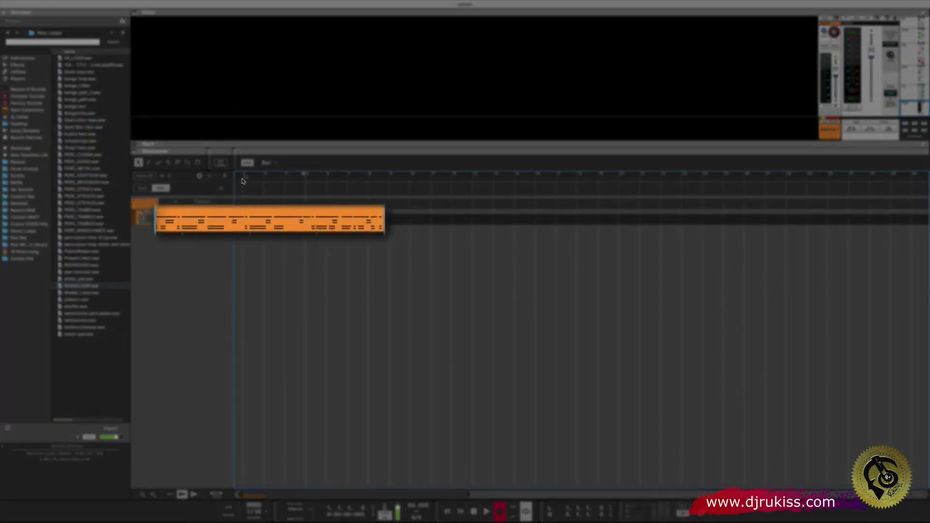
drag(298, 493, 209, 493)
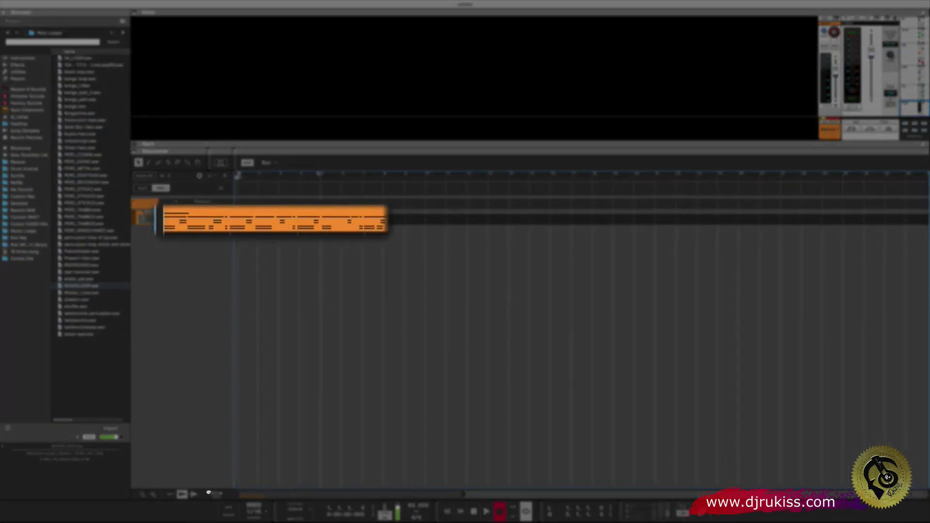
key(space)
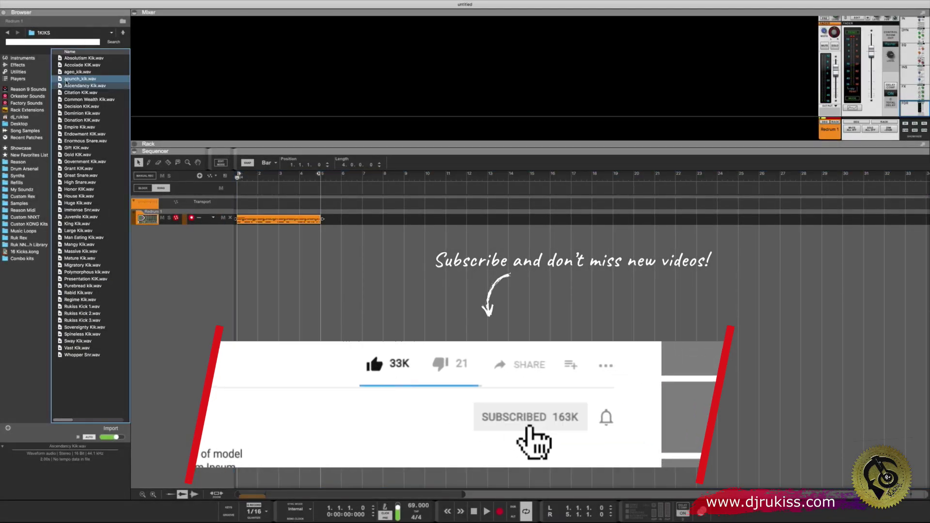
Load the apunch_kik.wav sample into Redrum drum channel 2
click(67, 79)
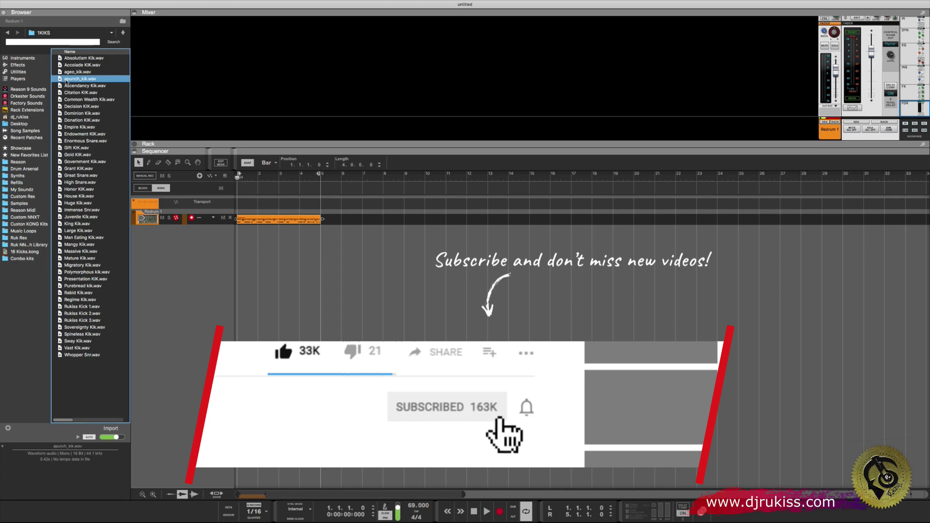
key(F6)
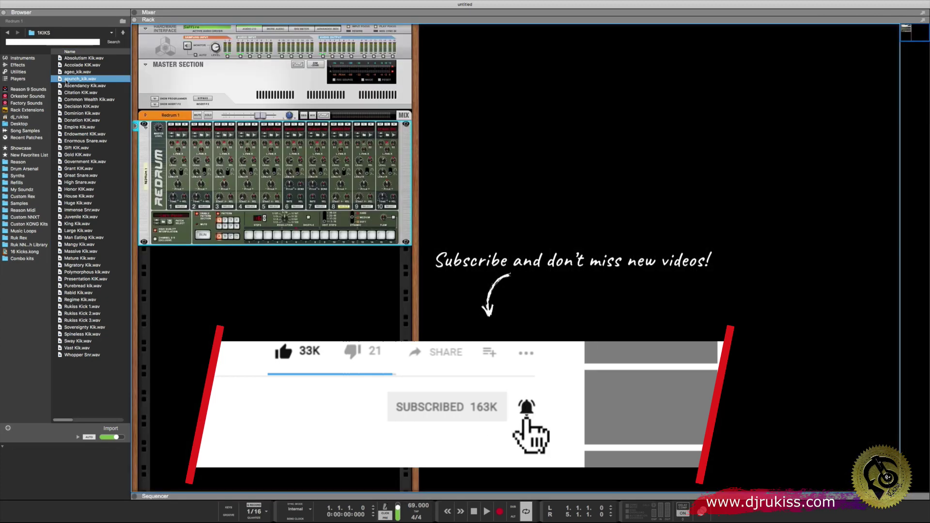
drag(67, 81, 200, 158)
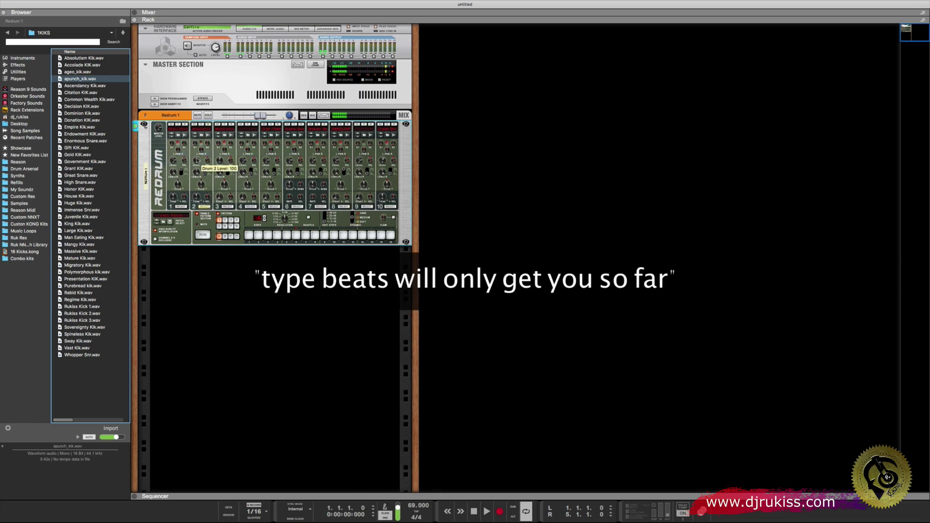
Stack the kicks by copying all Kick BringIt notes in the Redrum clip onto the apunch_kik lane, and play the loop
key(F5+F7)
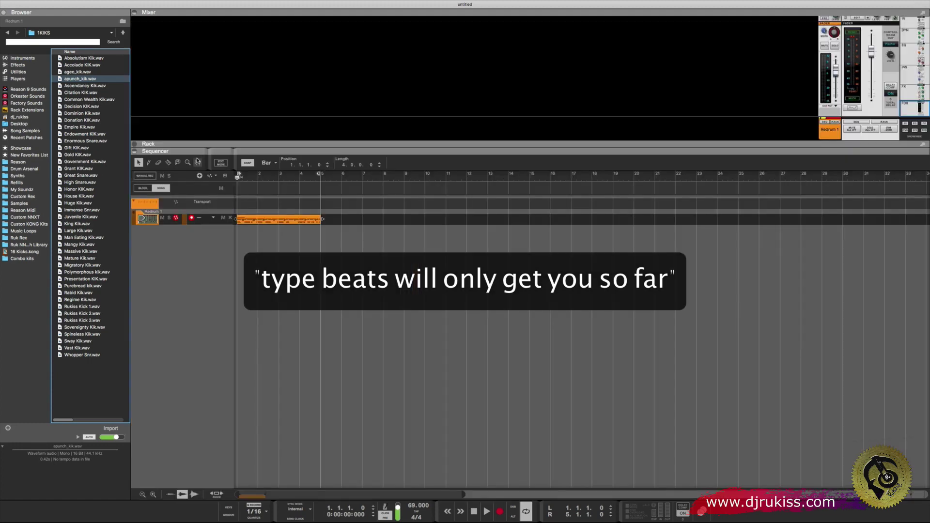
double_click(263, 220)
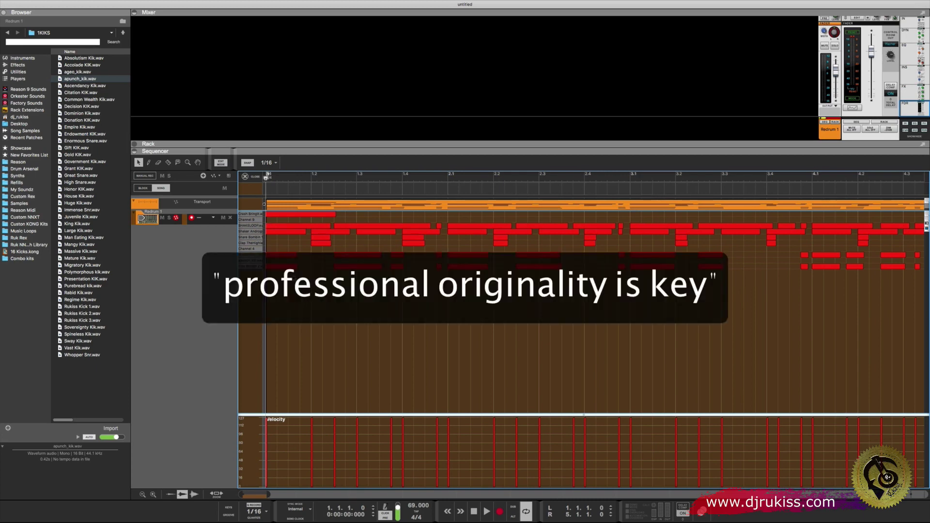
drag(527, 303, 920, 264)
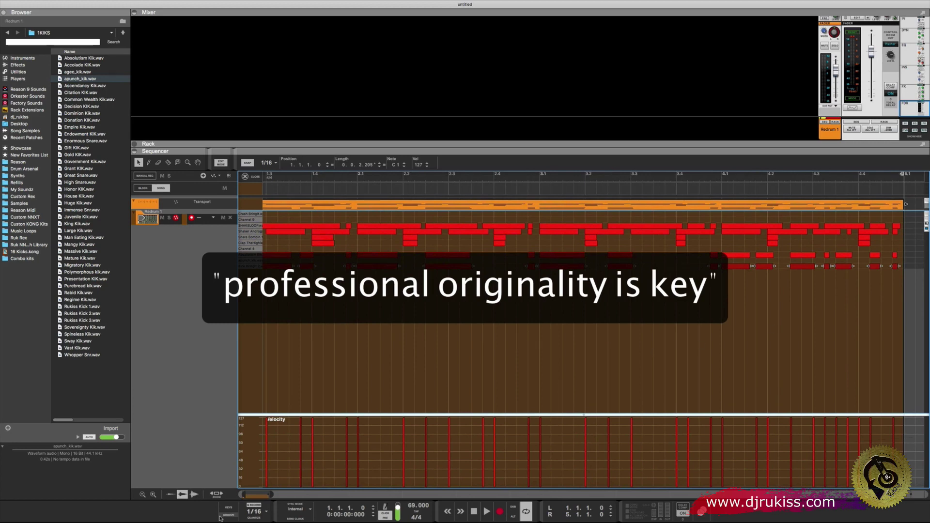
click(216, 494)
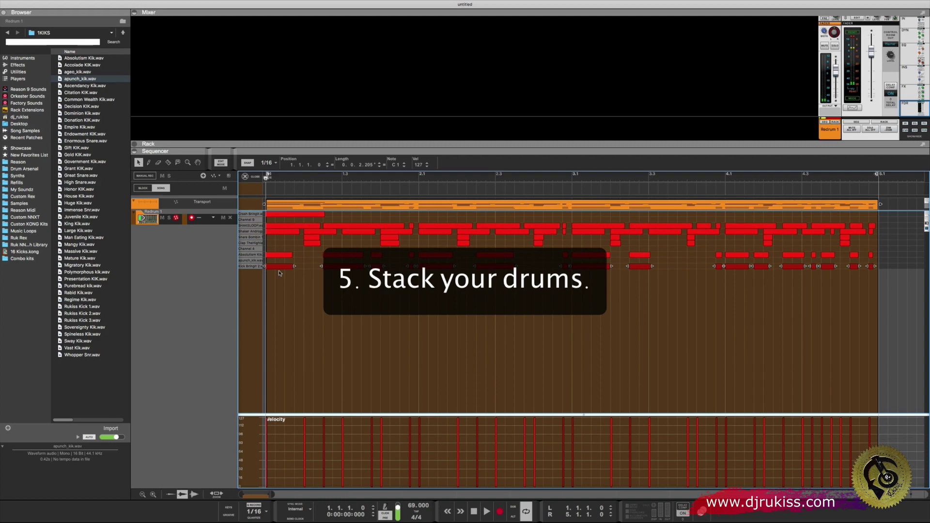
drag(276, 268, 276, 262)
key(space)
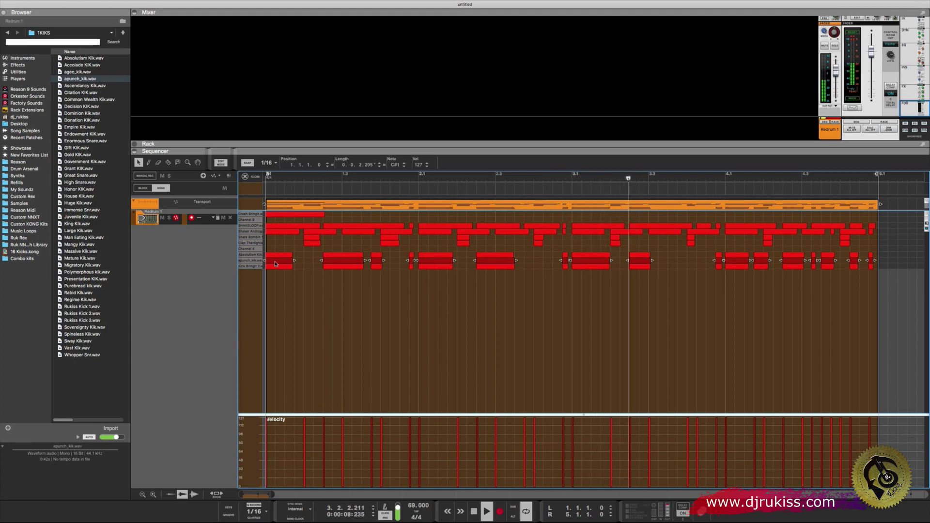
click(245, 178)
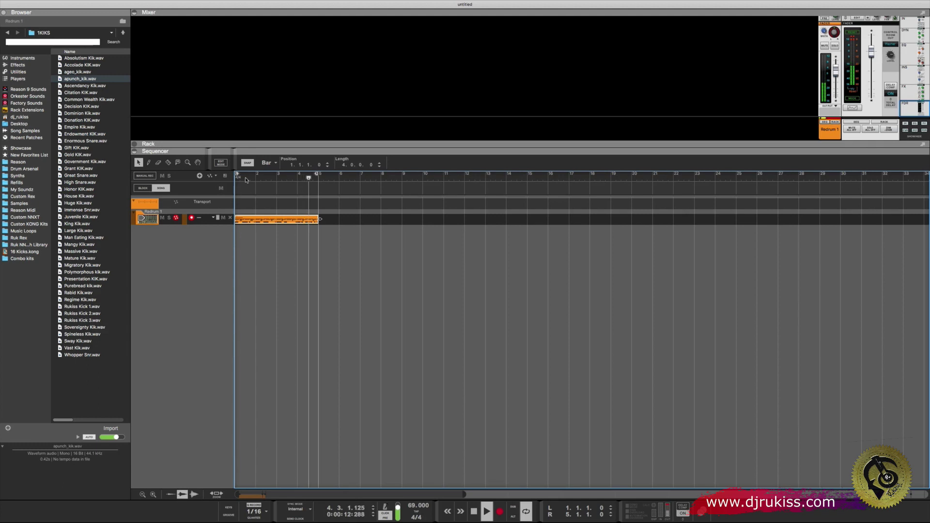
key(space)
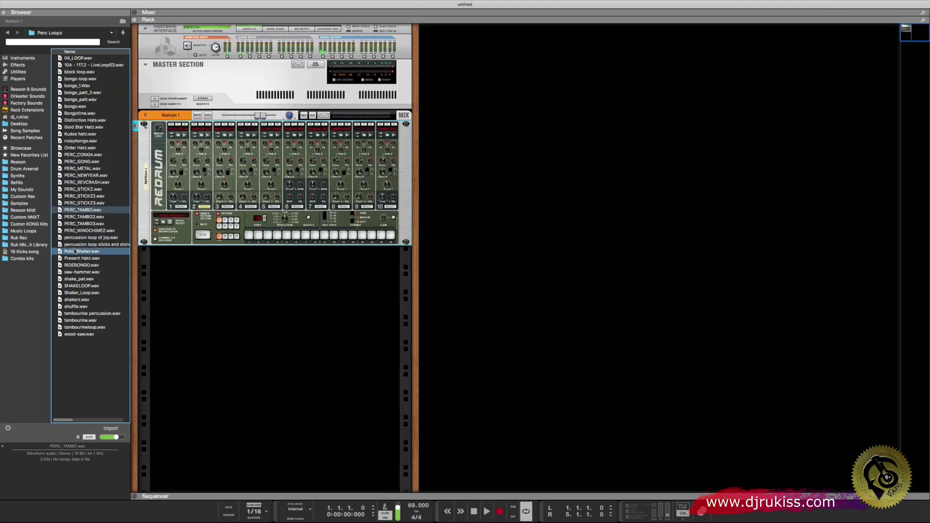
Load PolowShaker.wav into Redrum drum channel 4 and lower its level while the loop plays
click(74, 252)
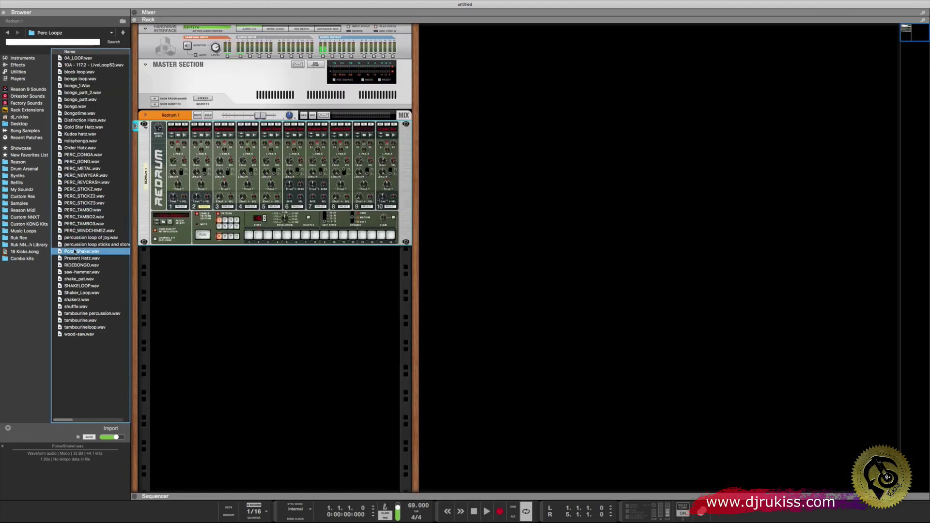
drag(75, 252, 248, 173)
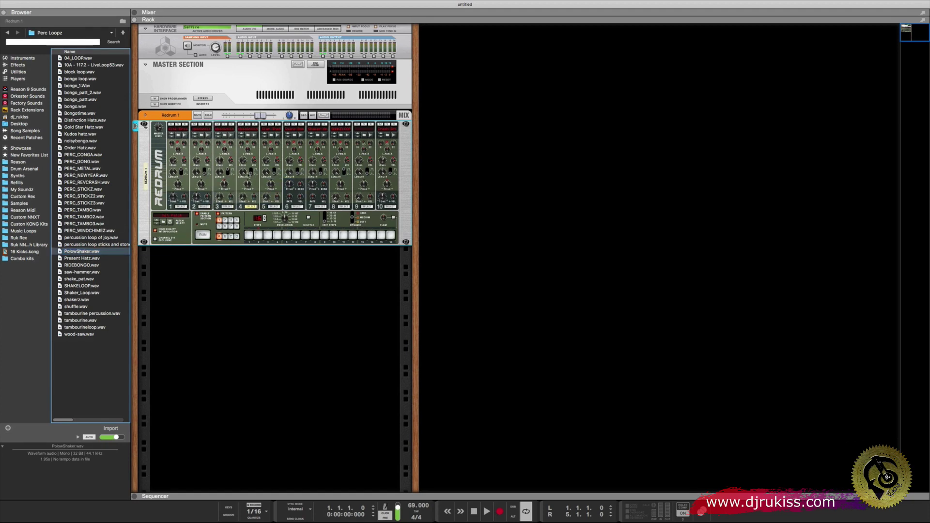
key(space)
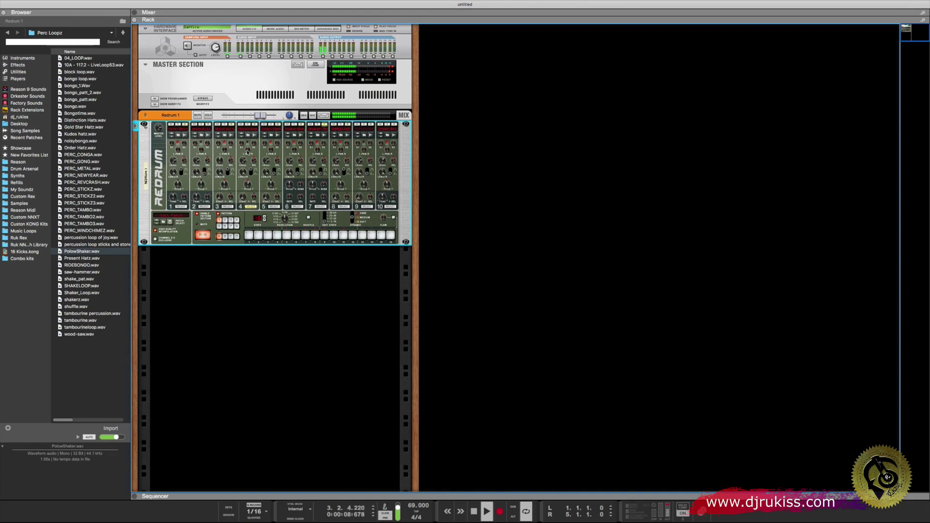
drag(244, 161, 242, 164)
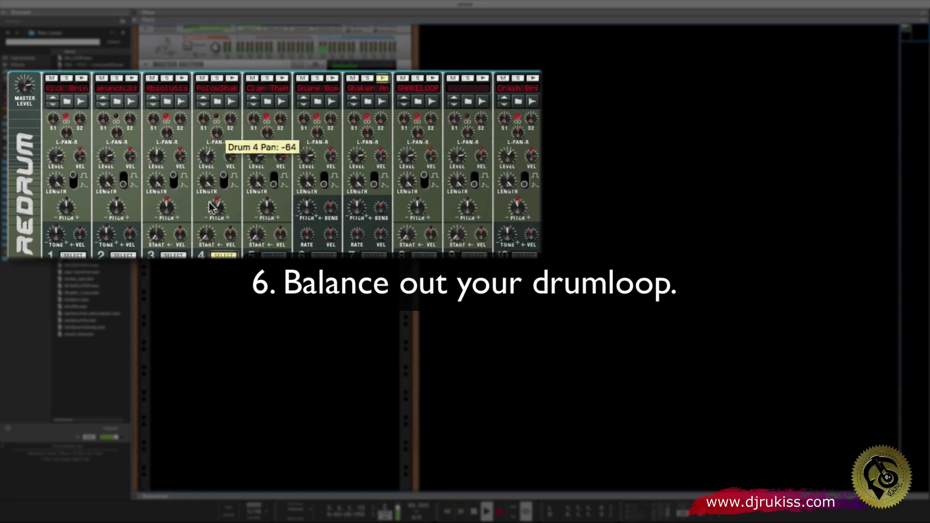
Balance the drum loop during playback by raising drum 8's level and adjusting drum 4's pan
drag(406, 158, 417, 138)
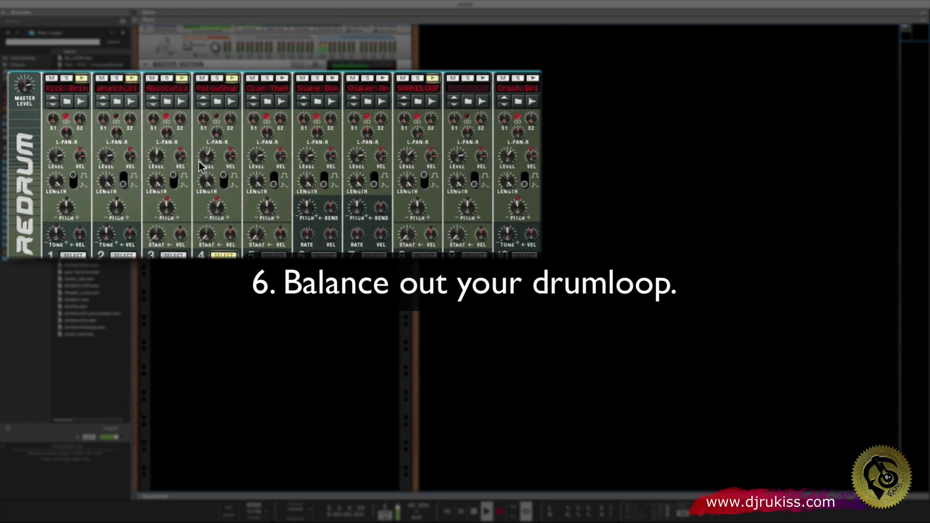
mouse_move(201, 162)
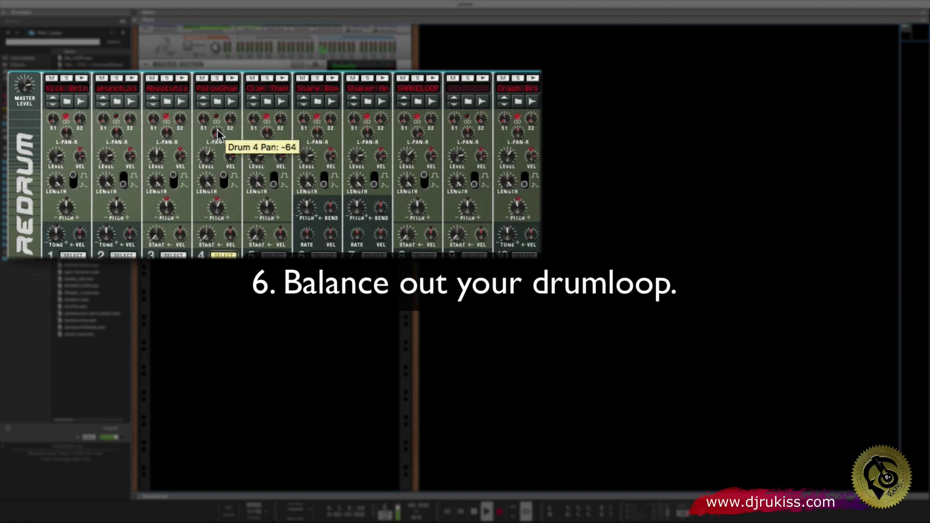
drag(217, 127, 217, 124)
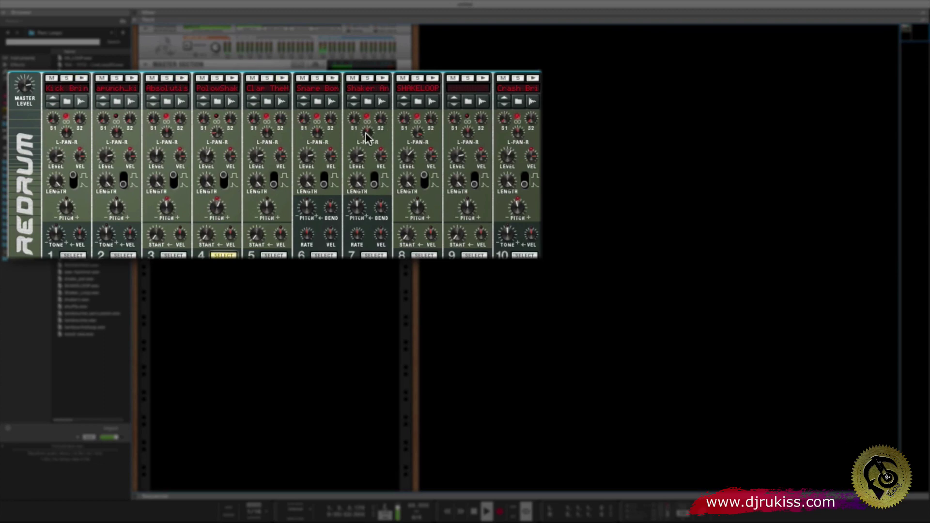
Pan drum 7 to -26, lower its level, and stop the loop
drag(365, 135, 363, 147)
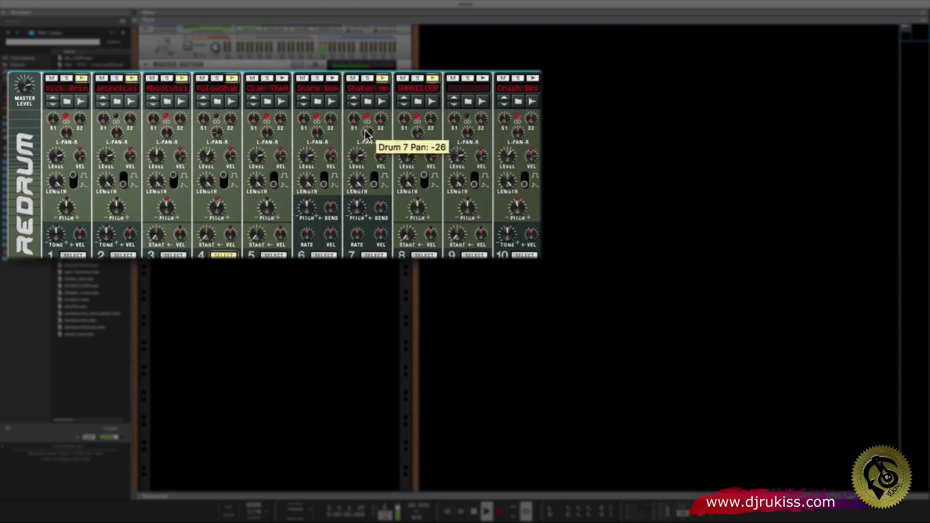
drag(359, 155, 358, 165)
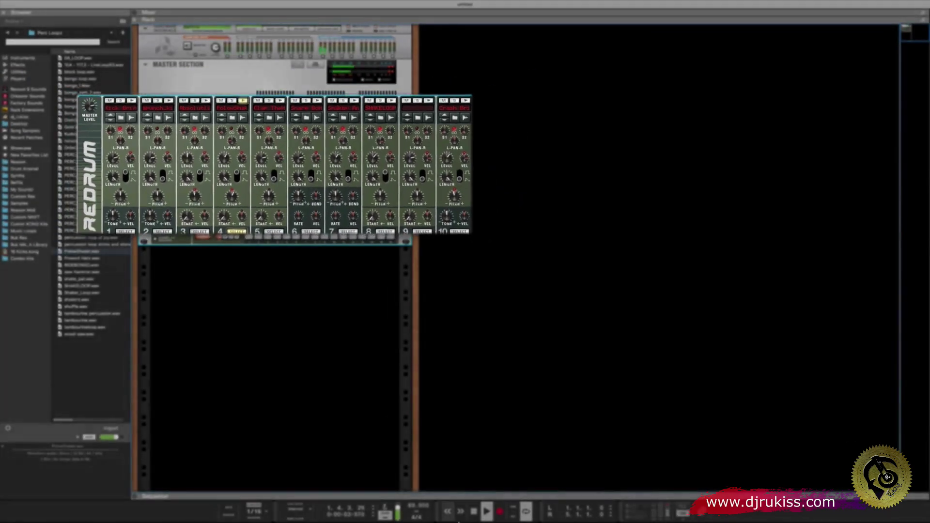
key(space)
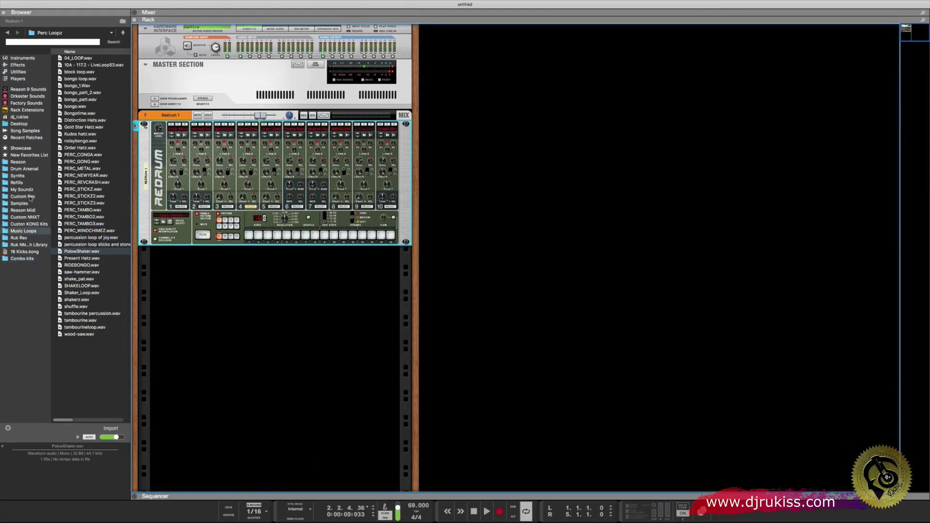
Add a Combinator with the Trap Hi Hat Roll.cmb patch from Combo kits and record its part over the drum loop
click(23, 170)
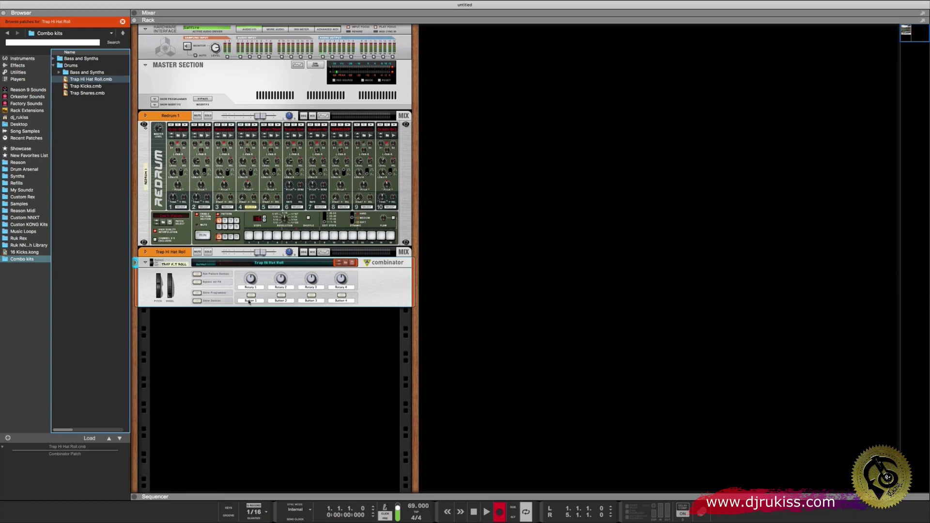
key(space)
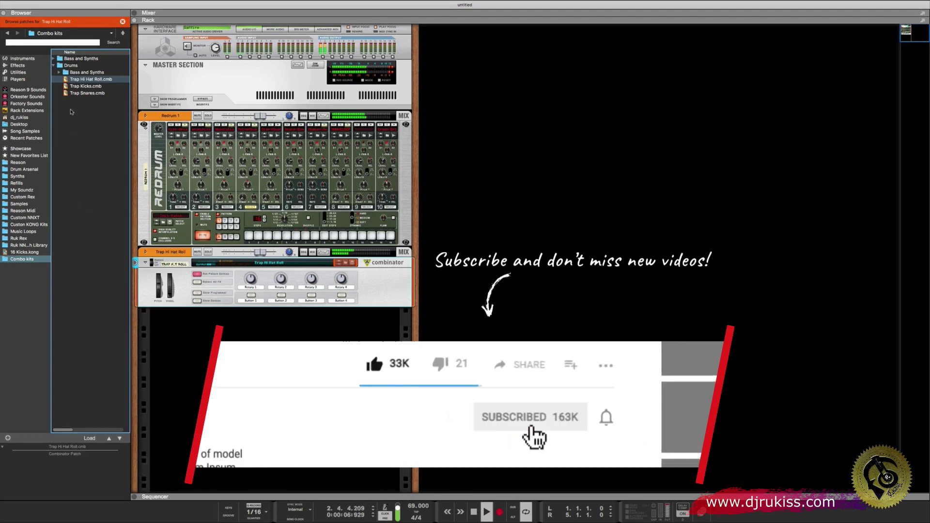
Add an NN-XT sampler with the B GrandPiano 1.0.sxt patch below the Combinator, and stop playback
click(23, 58)
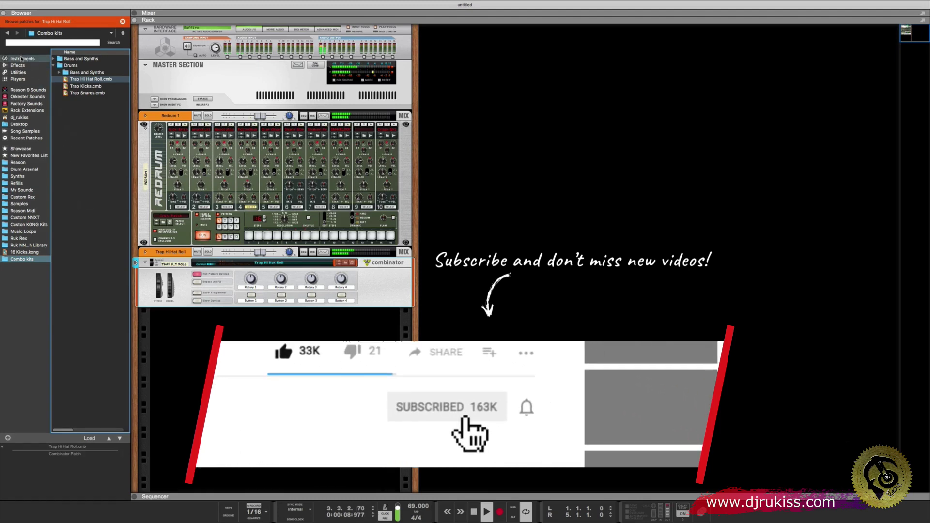
drag(90, 286, 275, 307)
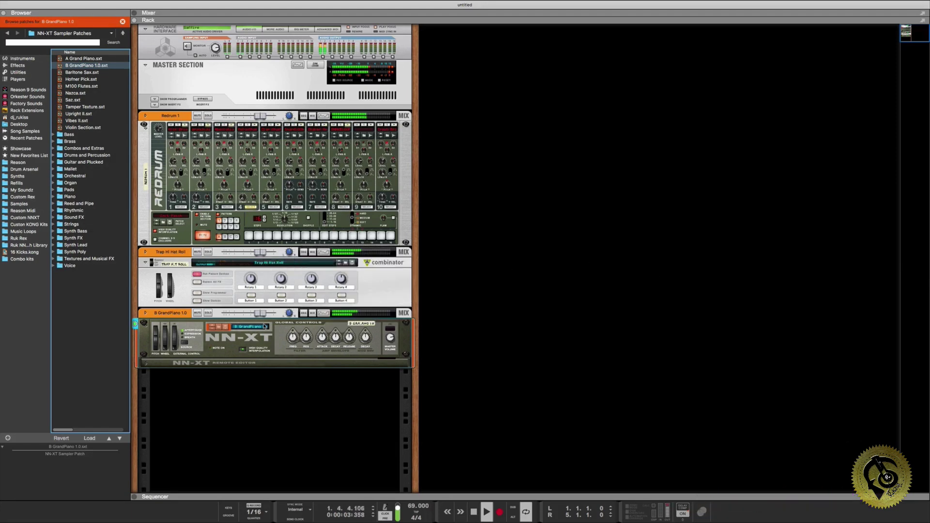
key(space)
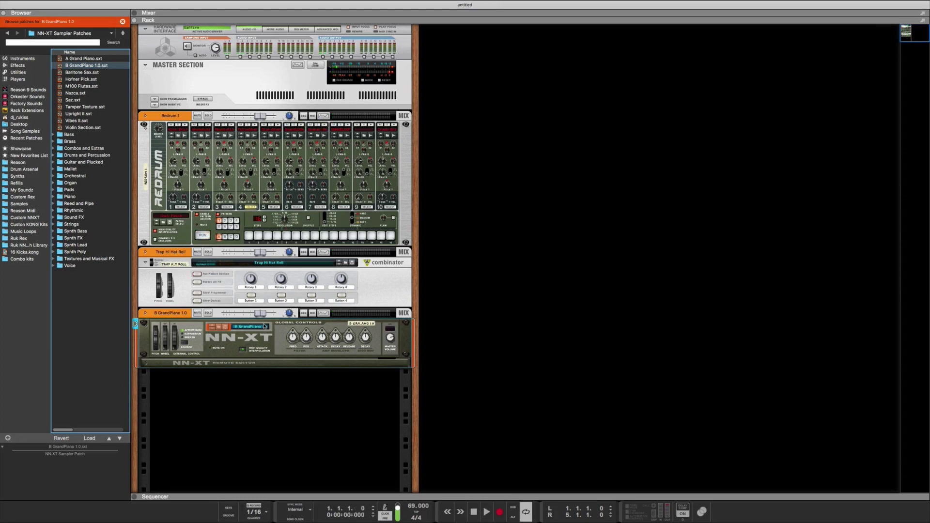